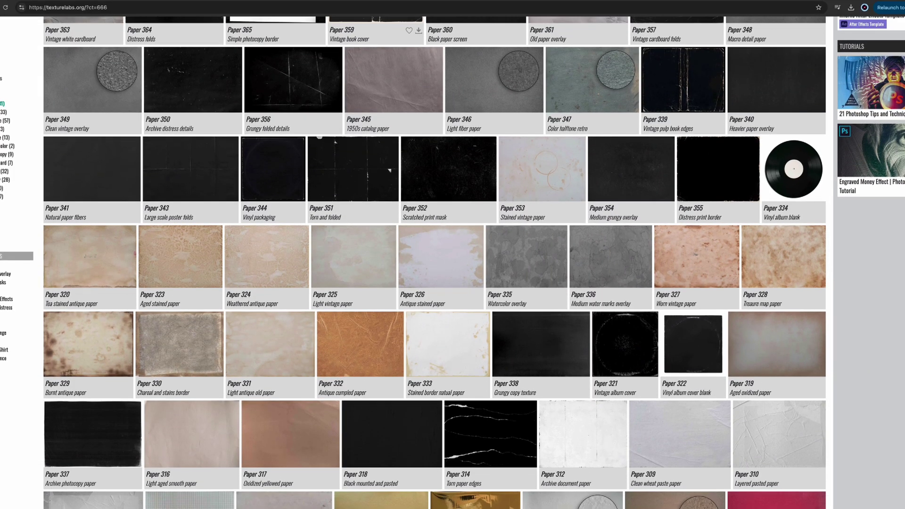
scroll(387, 28, "down", 3)
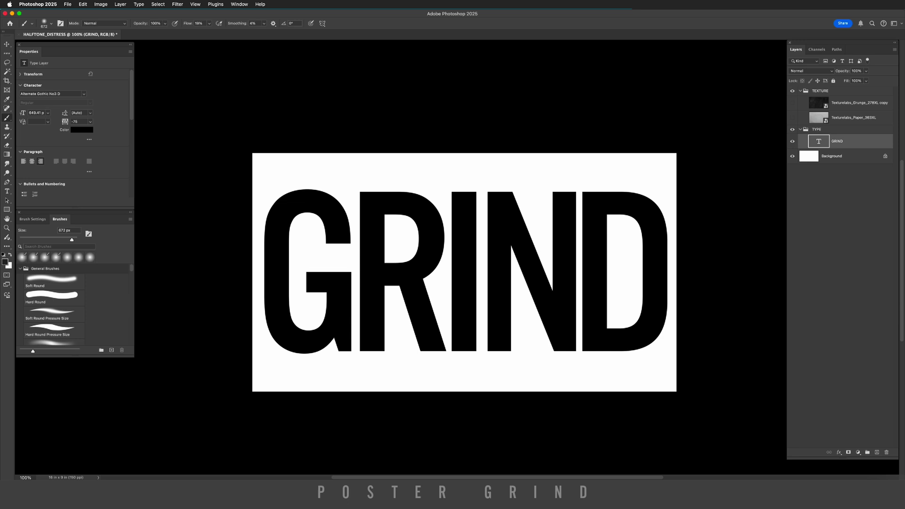
Step: Stamp the visible artwork onto a new layer above the GRIND text and apply a Gaussian Blur with a 14.8-pixel radius
left_click(877, 452)
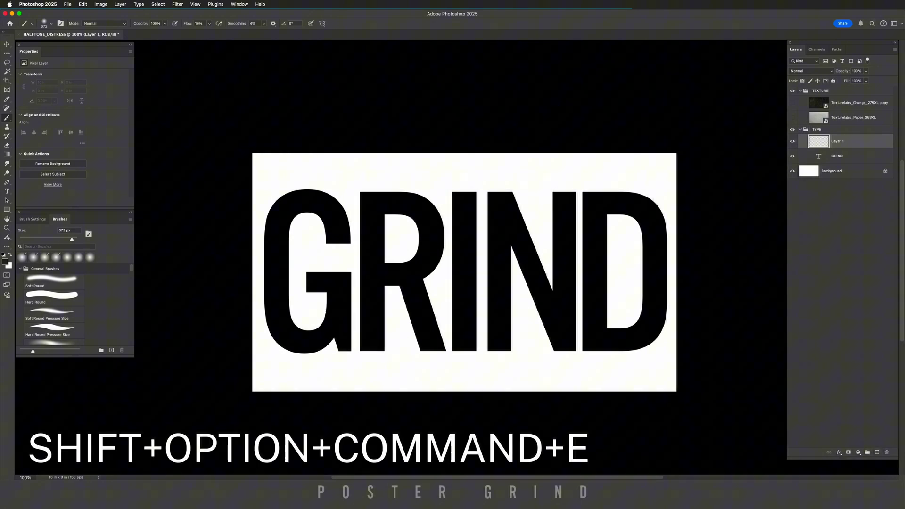
key("shift+alt+super+e")
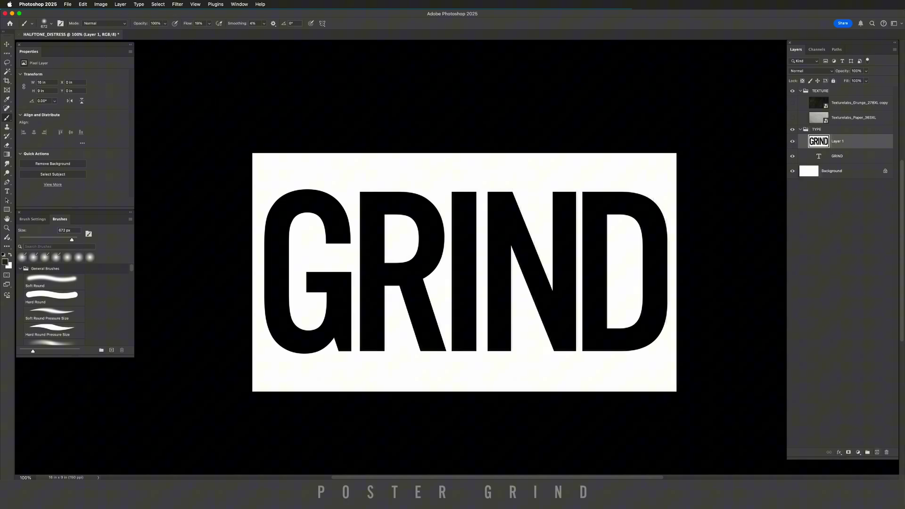
left_click(178, 4)
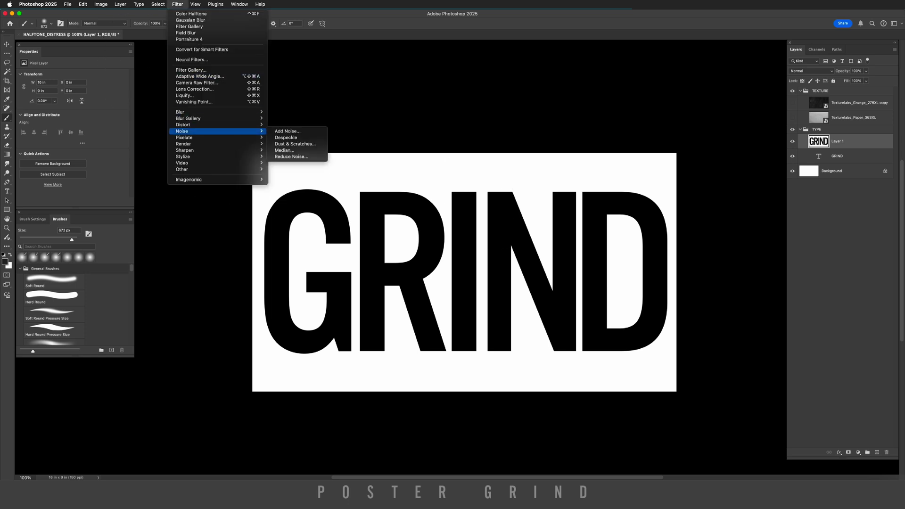
mouse_move(189, 111)
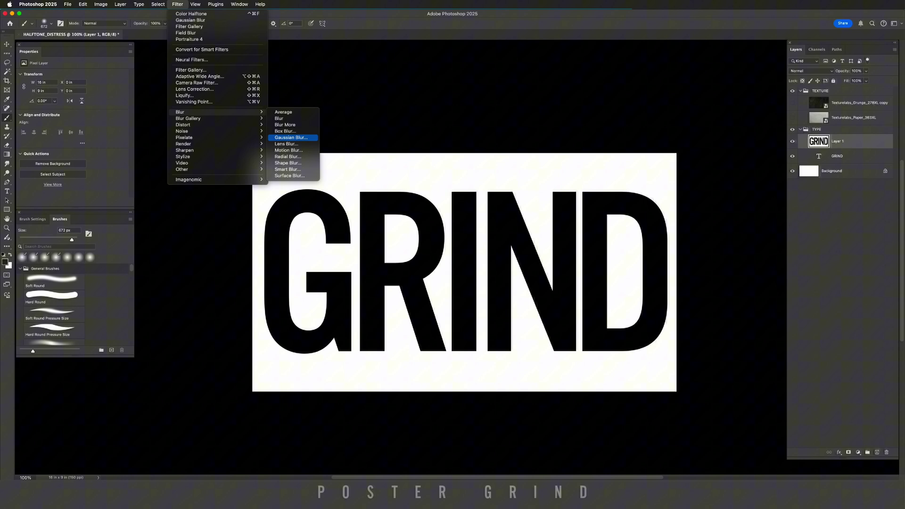
left_click(291, 137)
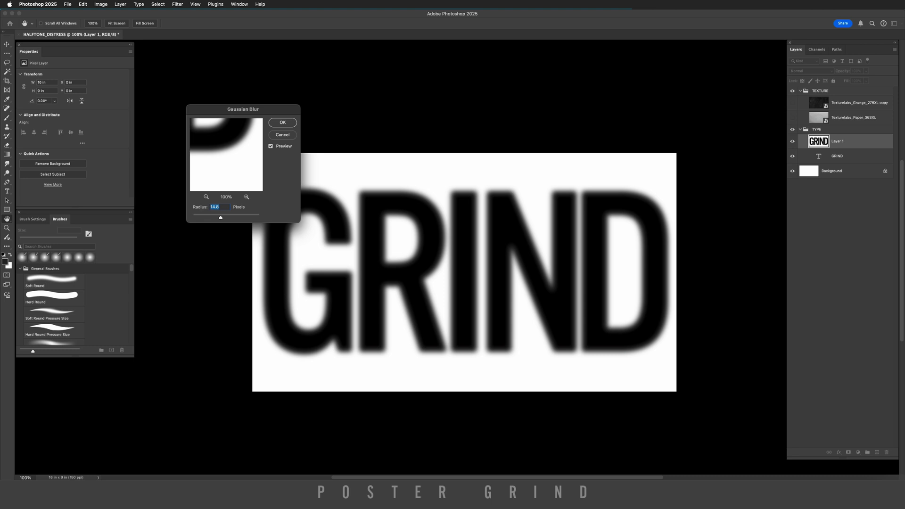
left_click(283, 122)
key("b")
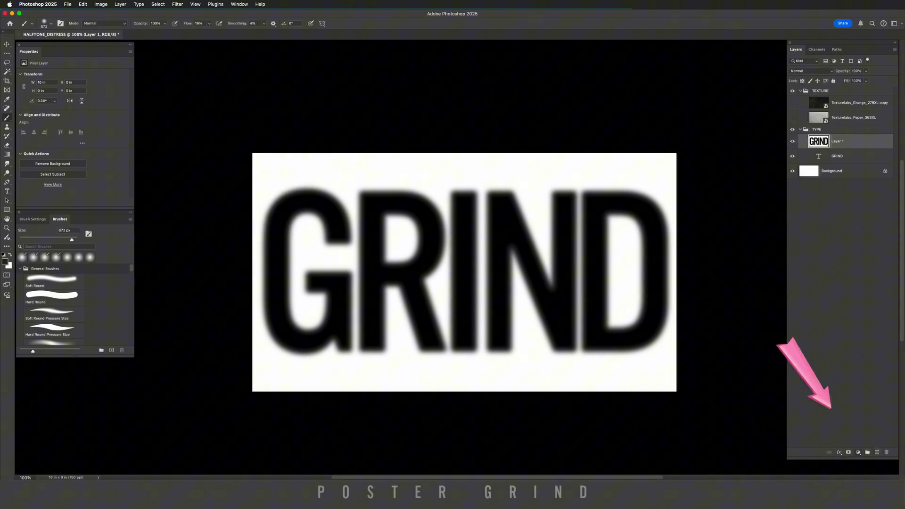
Step: Add a Threshold adjustment above the blurred layer and set its level to 175
left_click(857, 451)
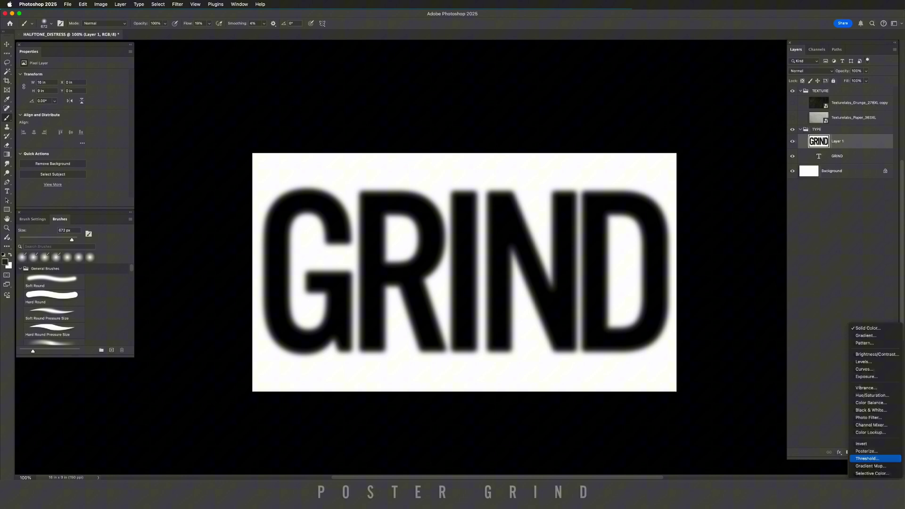
left_click(867, 459)
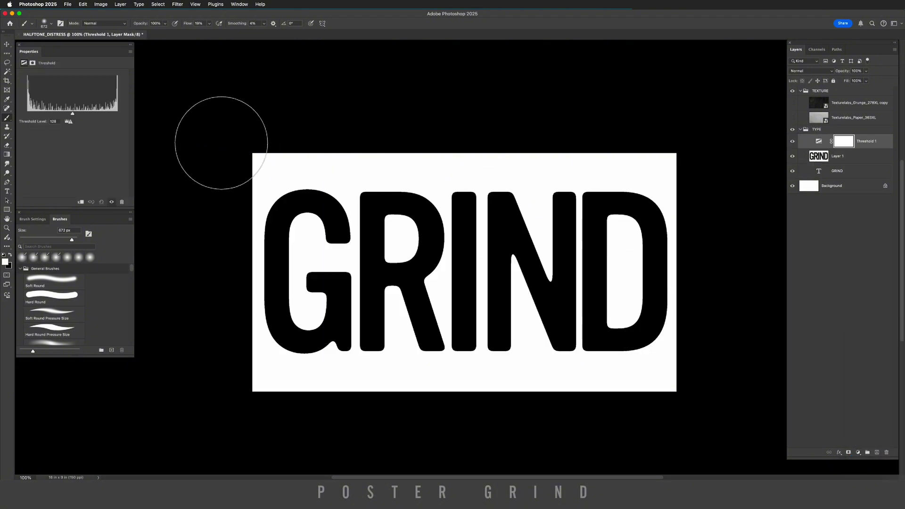
mouse_move(72, 114)
left_mouse_down()
mouse_move(98, 113)
mouse_move(90, 114)
left_mouse_up()
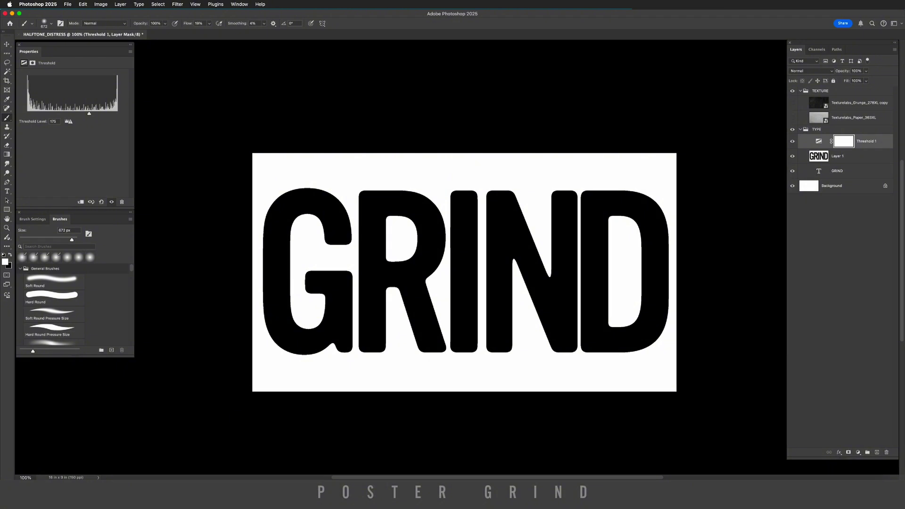
Step: Add a new layer beneath the Threshold adjustment and paint black with a 334 px soft brush to bridge gaps between G-R, I-N and N-D
left_click(857, 156)
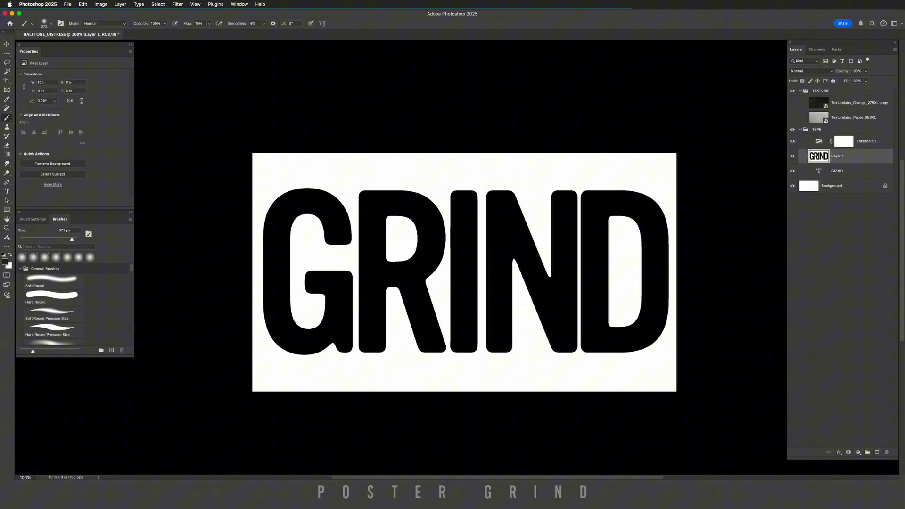
left_click(876, 452)
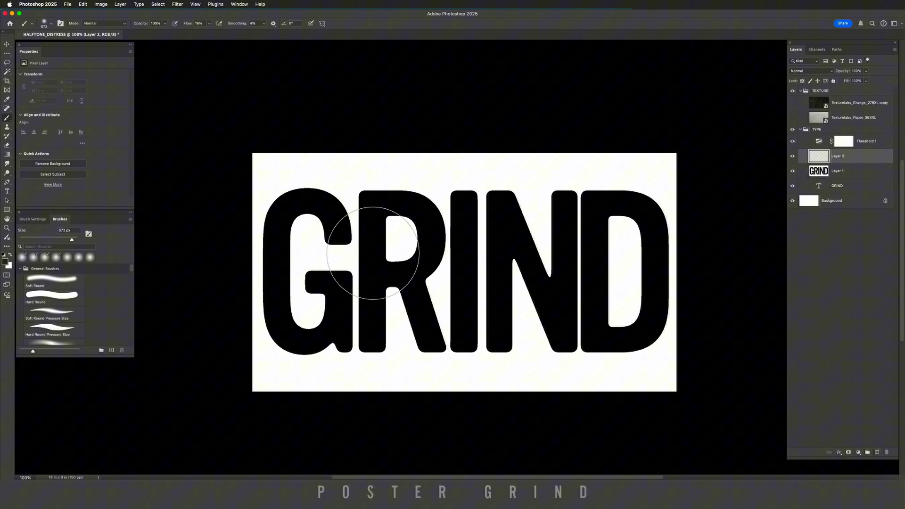
left_click_drag(373, 253, 353, 264)
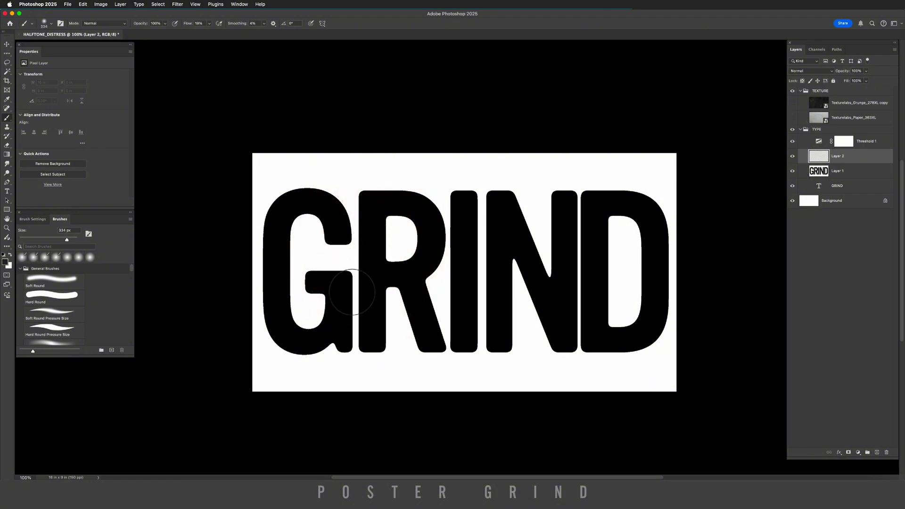
left_click(351, 309)
left_click(352, 307)
left_click(354, 308)
left_click(354, 307)
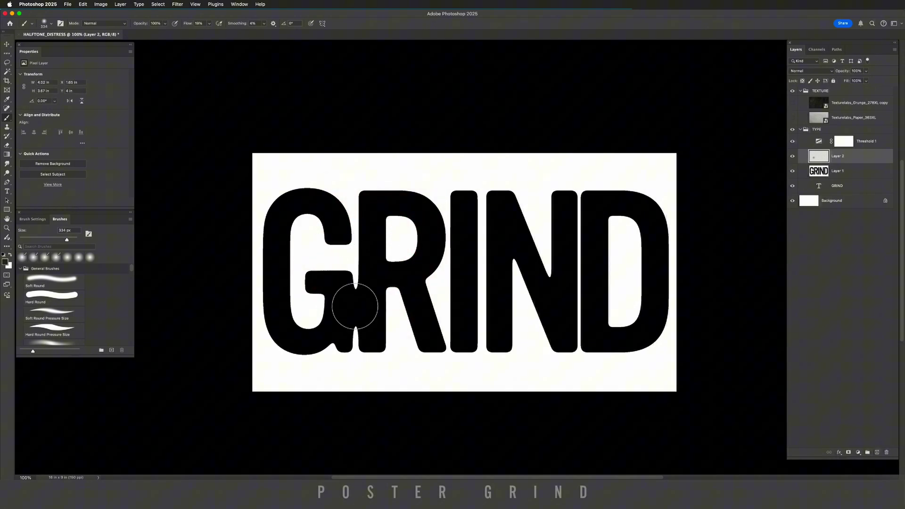
left_click_drag(472, 205, 483, 209)
mouse_move(612, 347)
left_mouse_down()
mouse_move(565, 319)
mouse_move(573, 323)
left_mouse_up()
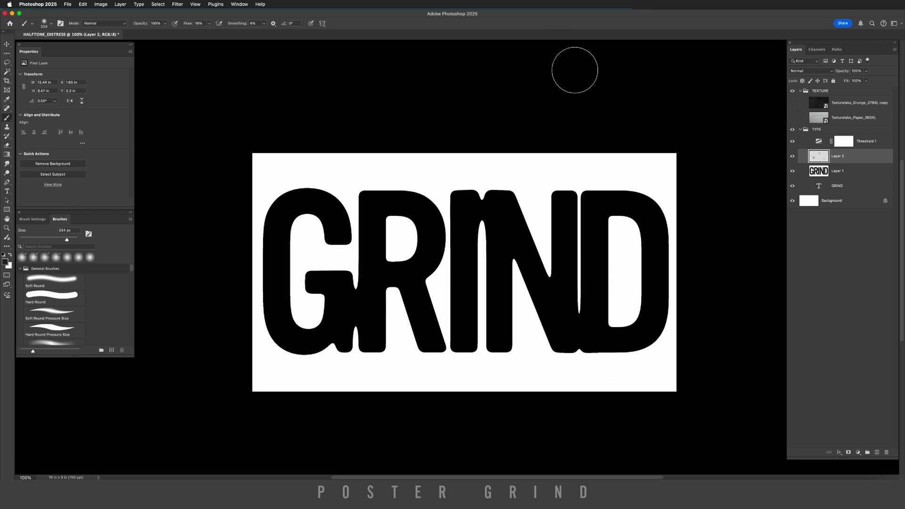
Step: Add a new layer above the Threshold adjustment and stamp the visible artwork onto it
left_click(818, 141)
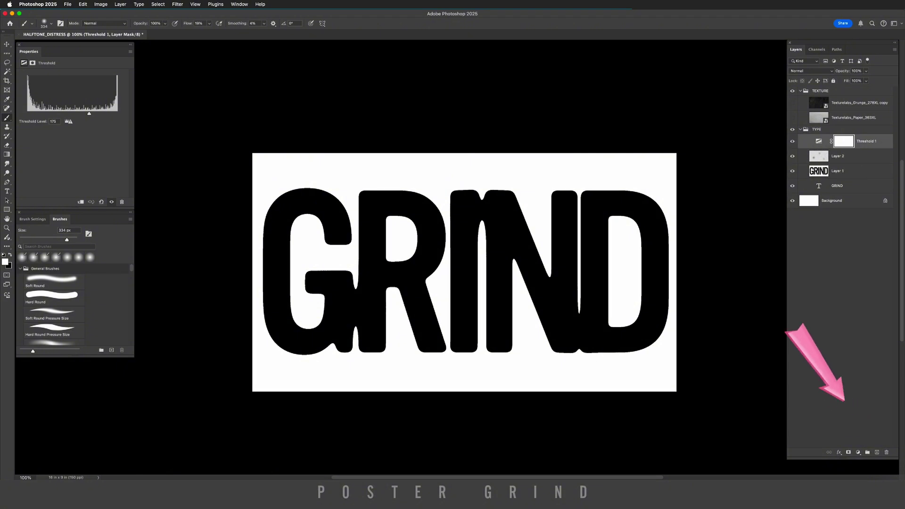
left_click(876, 451)
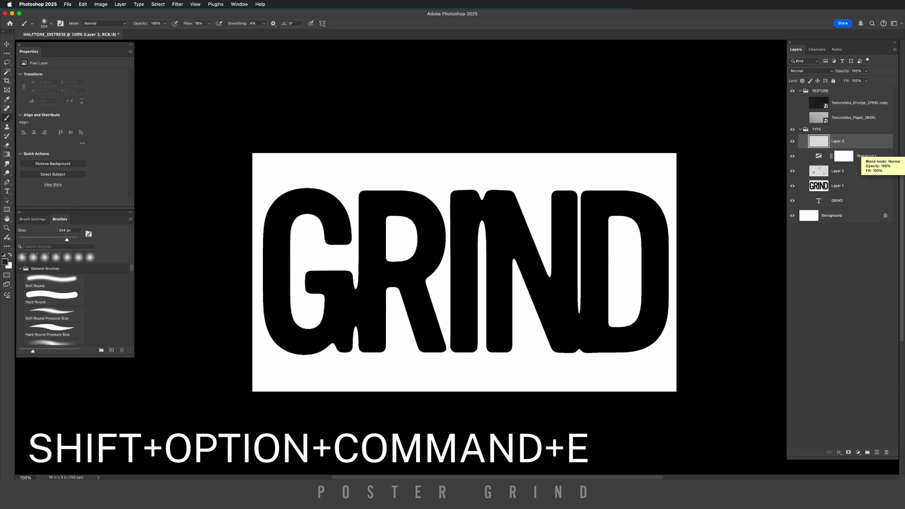
key("shift+alt+super+e")
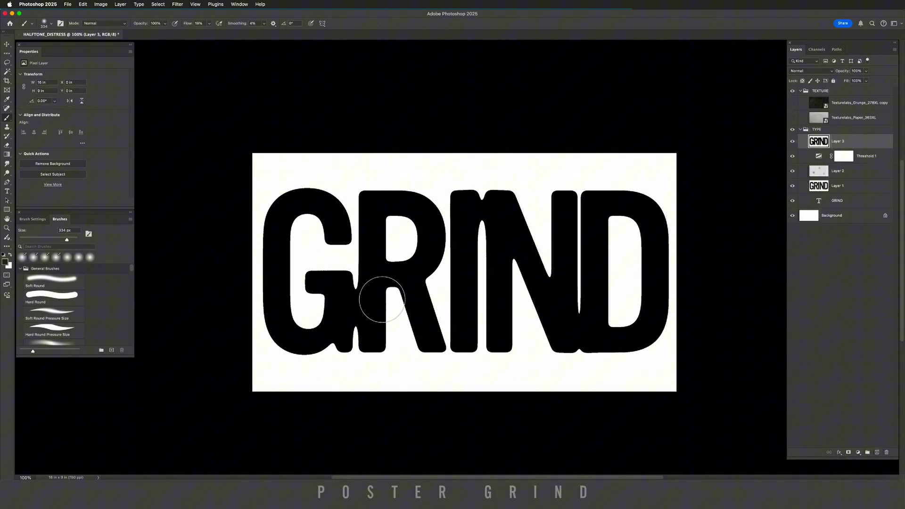
Step: Dab soft white over the lower join of the G and R with a brush enlarged to 654 px
key("x")
left_click_drag(355, 293, 387, 290)
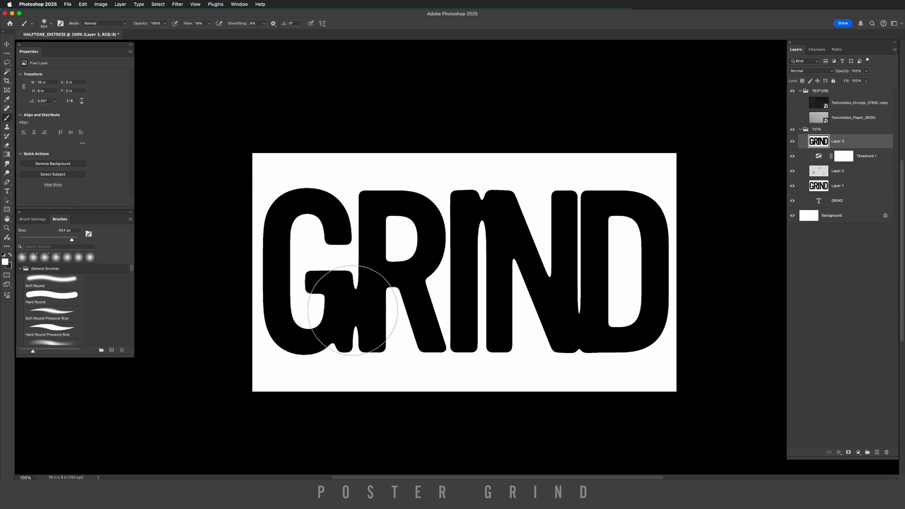
left_click(353, 310)
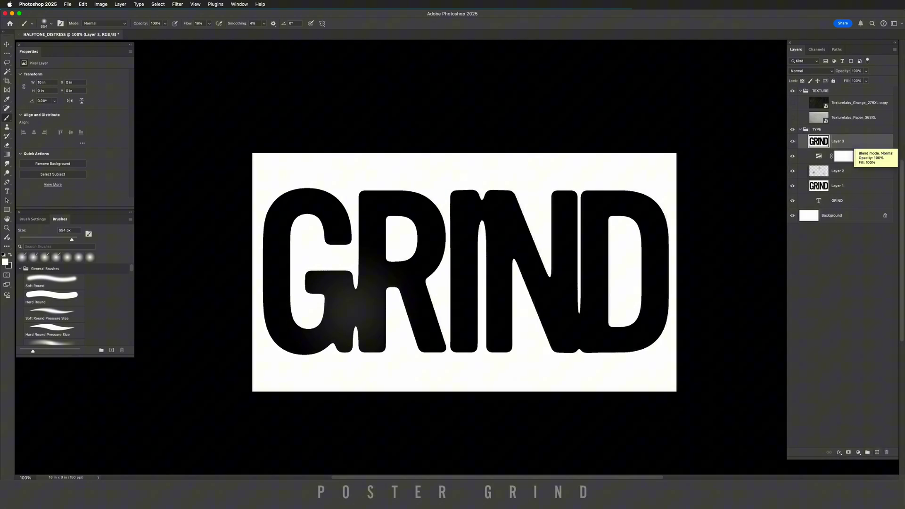
Step: Convert Layer 3 to a smart object and apply Color Halftone with a maximum radius of 8 pixels and all screen angles at 100
right_click(848, 142)
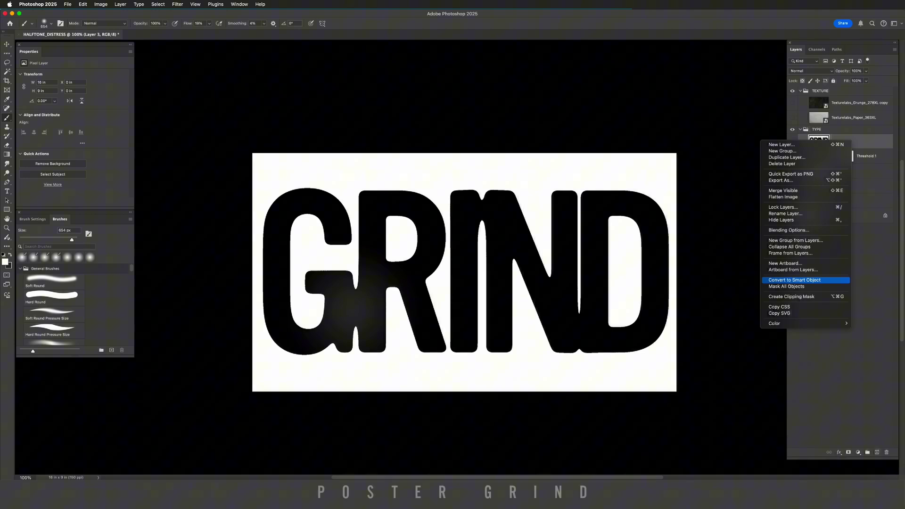
left_click(805, 280)
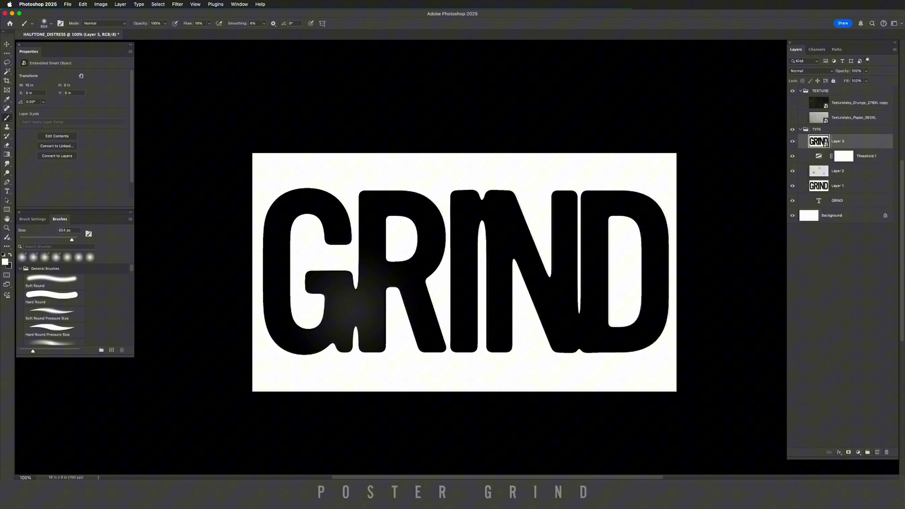
left_click(177, 4)
mouse_move(216, 113)
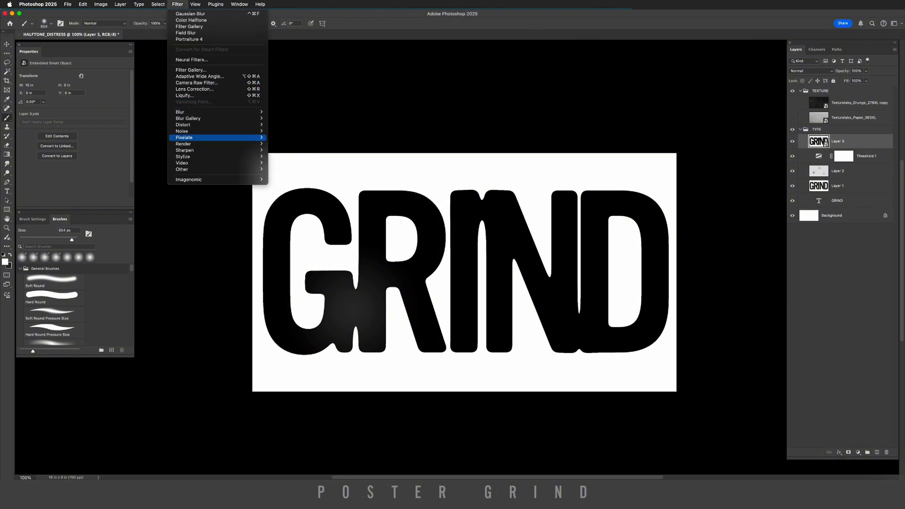
mouse_move(216, 137)
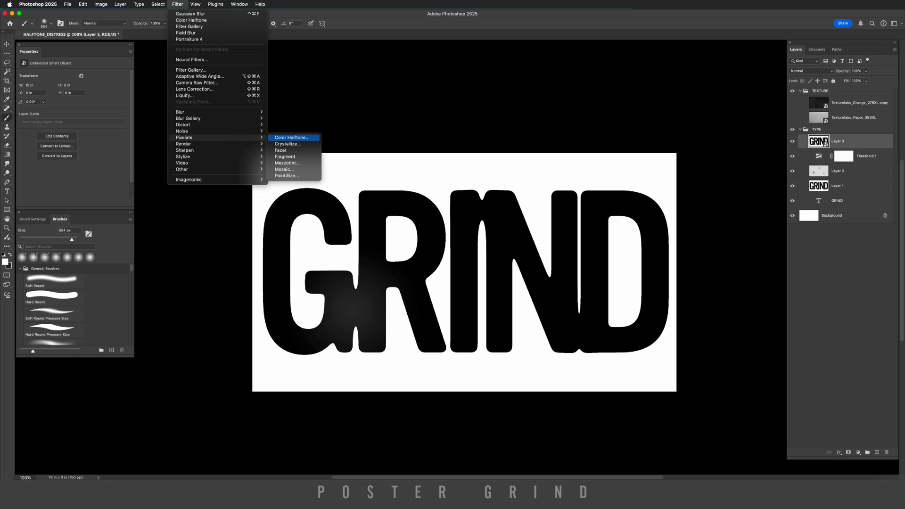
left_click(290, 137)
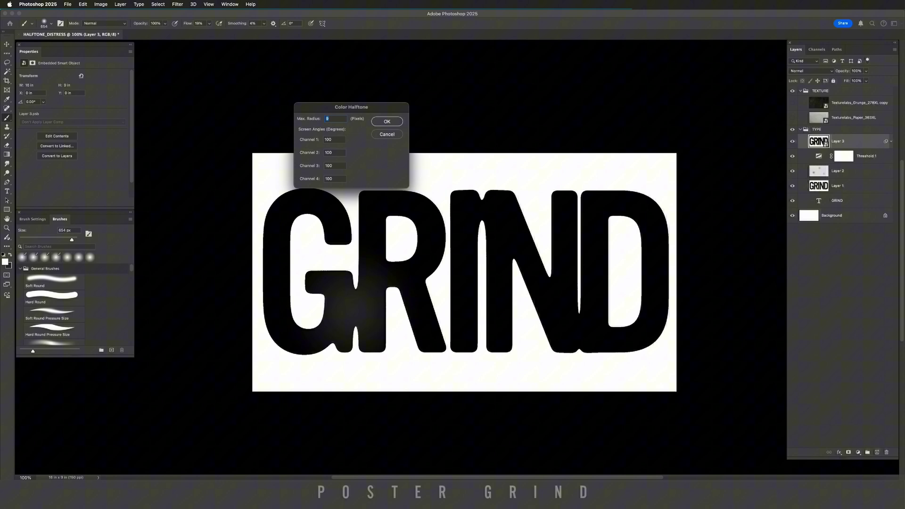
key("Return")
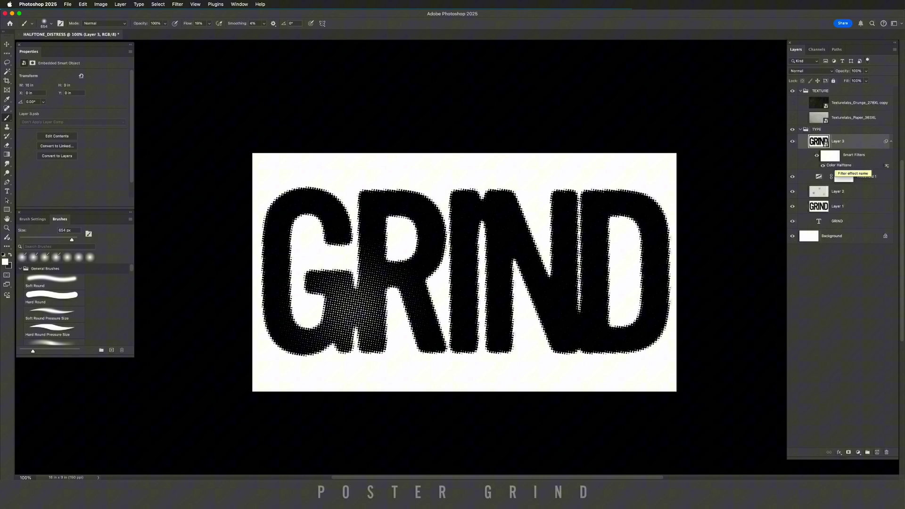
Step: Try maximum radii of 5 and 14 pixels in the Color Halftone filter on Layer 3
double_click(834, 165)
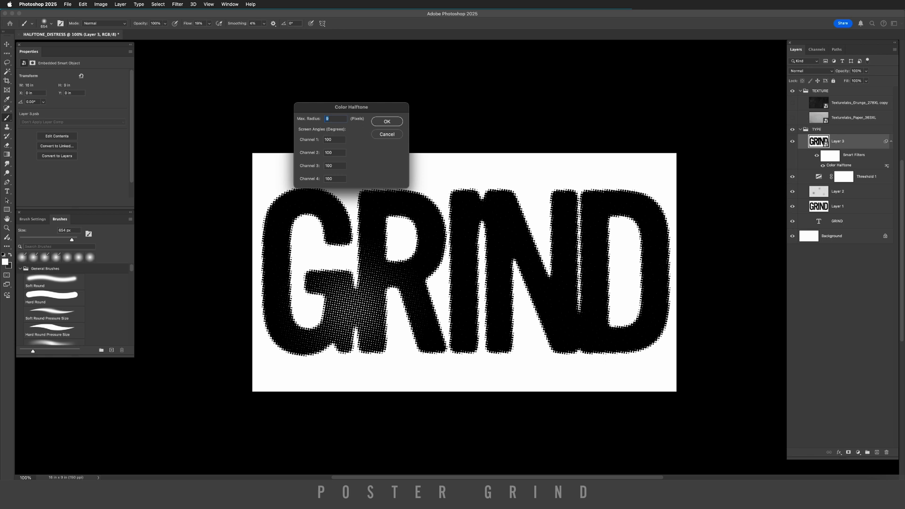
key("Return")
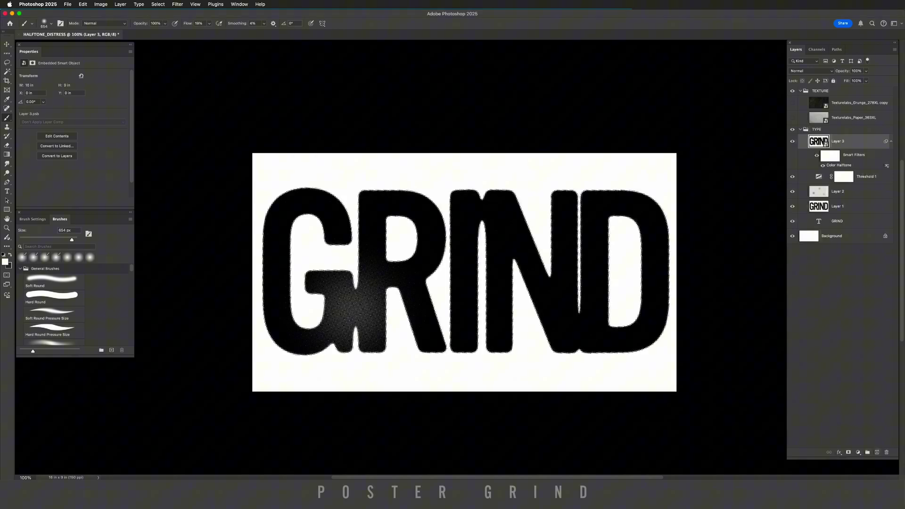
key("ctrl+super+f")
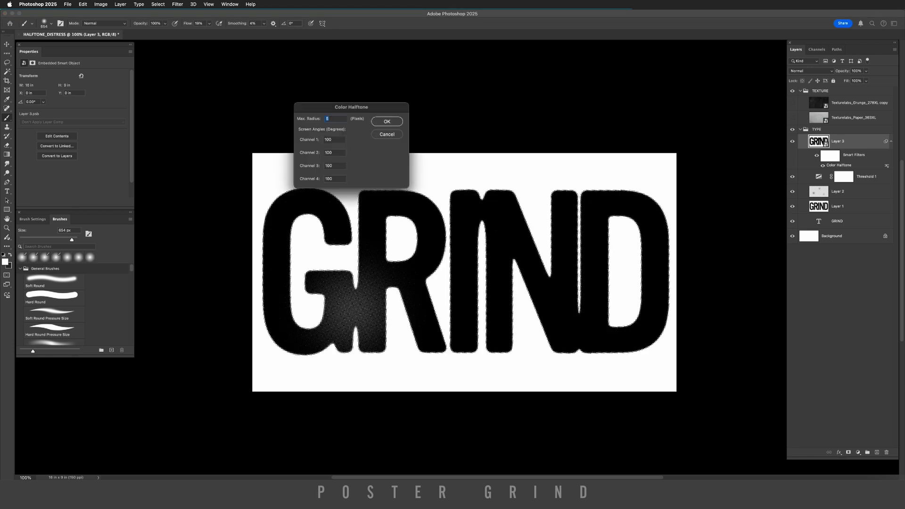
type("14")
key("Return")
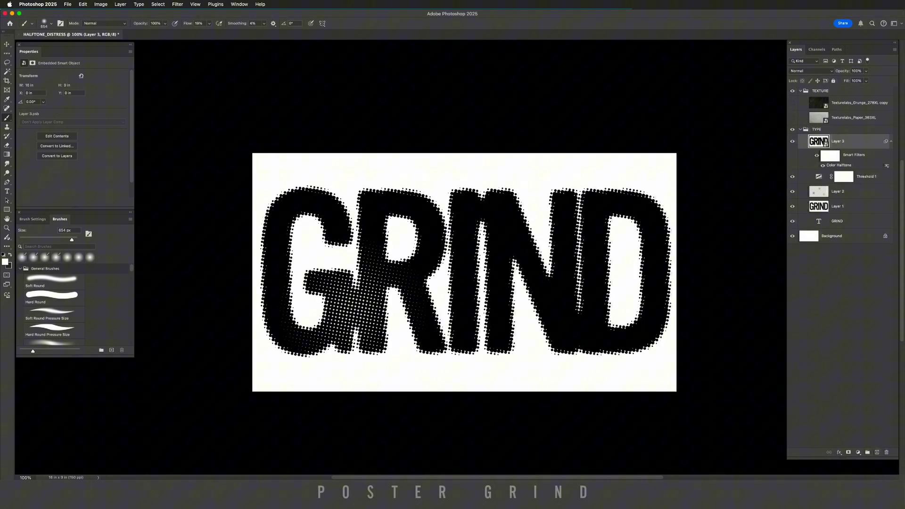
Step: Reduce the maximum radius of Layer 3's Color Halftone filter for slightly finer dots
key("ctrl+super+f")
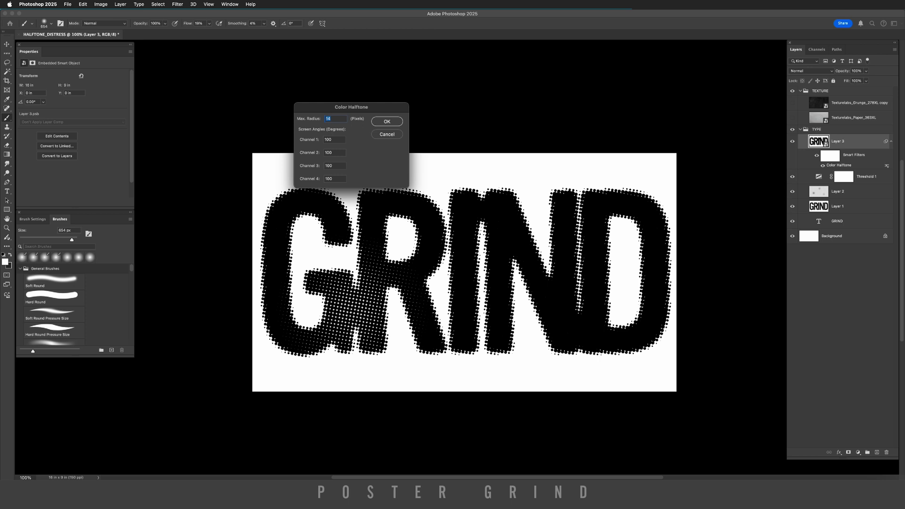
type("1")
key("Return")
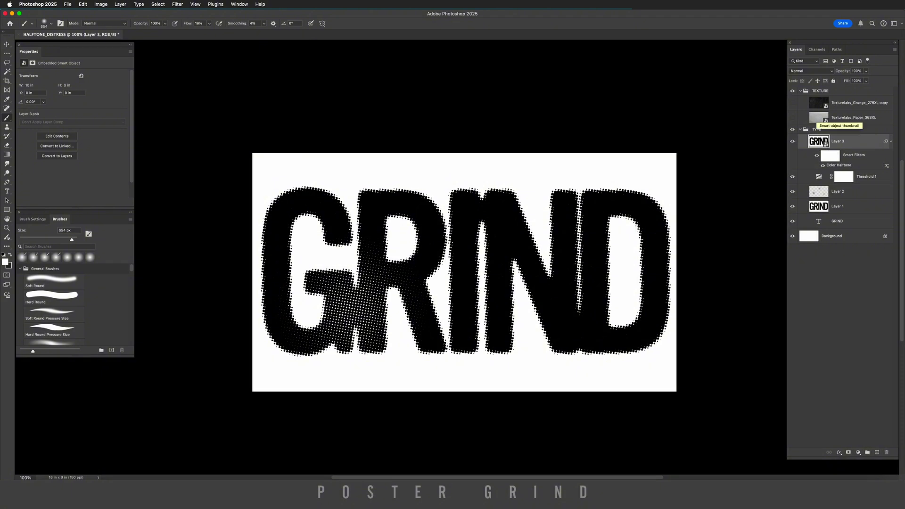
Step: Show the Texturelabs_Paper_363XL layer and place it directly beneath the halftone Layer 3, leaving Layer 3 selected
left_click(822, 118)
key("super+comma")
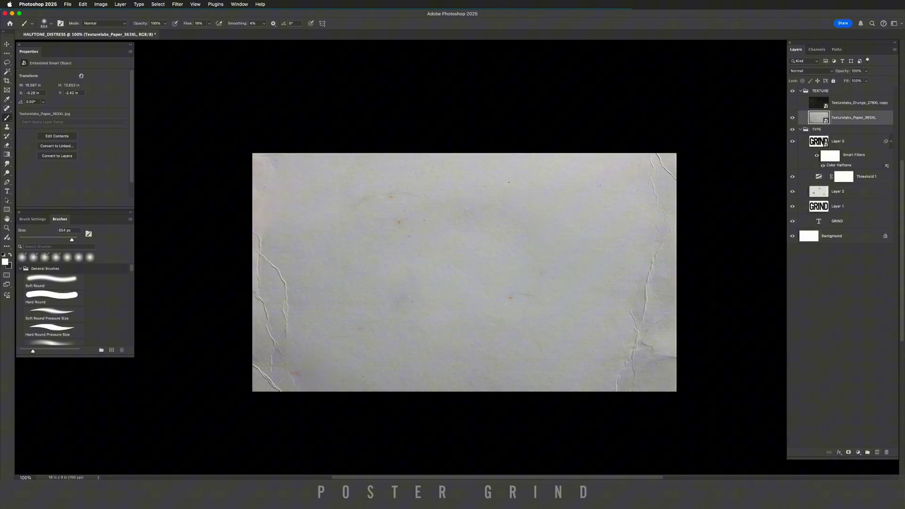
left_click_drag(826, 140, 822, 161)
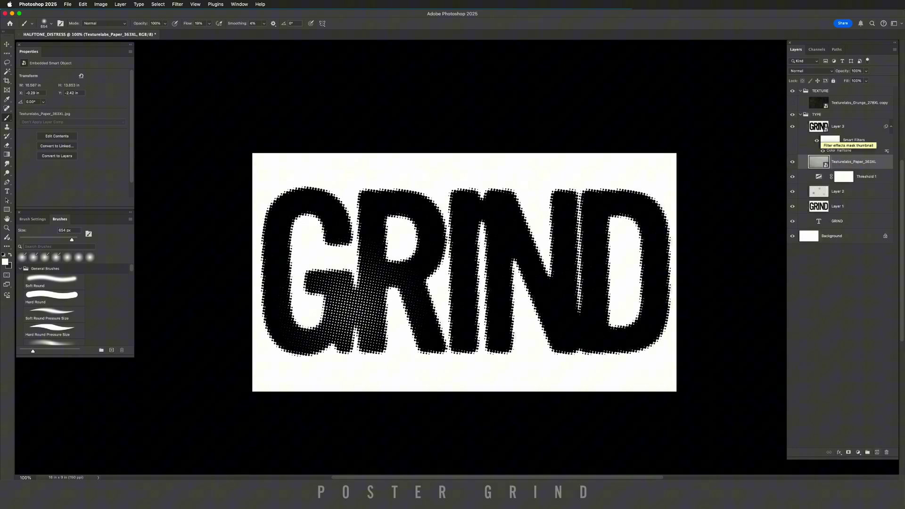
left_click(819, 128)
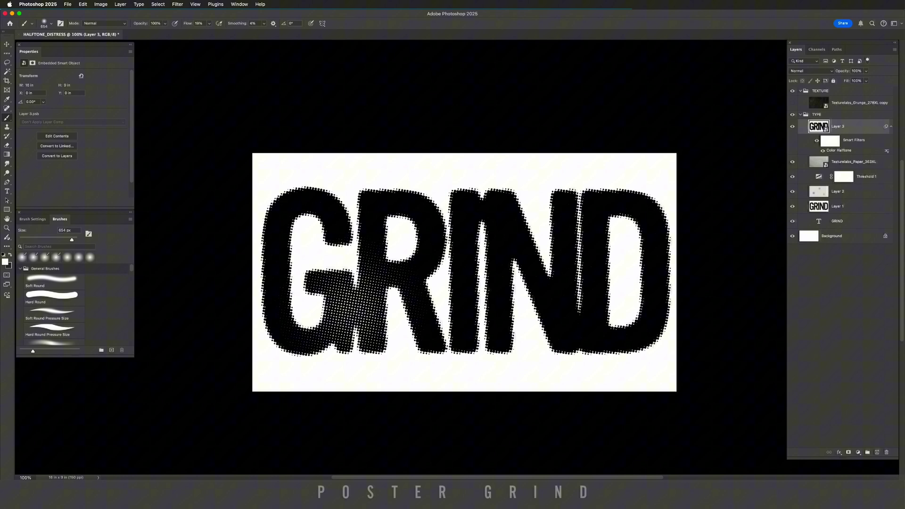
Step: Reveal the paper texture through Layer 3 by splitting the Underlying Layer white Blend If slider and lowering its left half to about 146
double_click(863, 127)
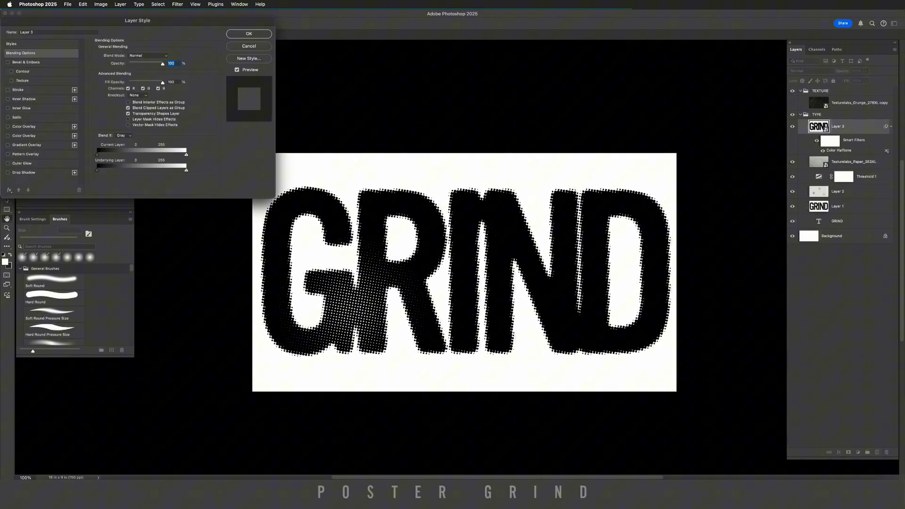
key("alt")
left_click_drag(187, 171, 184, 170)
left_click_drag(178, 170, 147, 170)
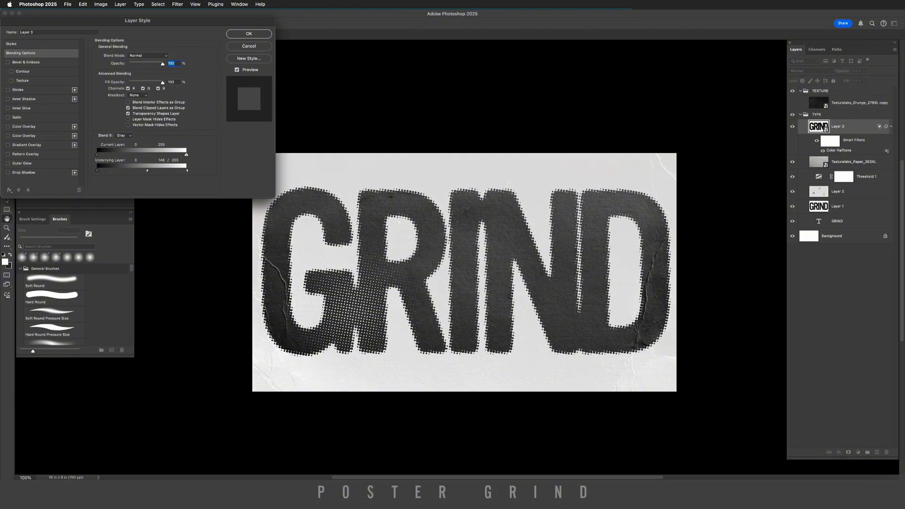
key("Return")
Step: Place the Texturelabs_Grunge_278XL copy layer in the TYPE group directly above Layer 3 and set its blend mode to Lighten
left_click(859, 102)
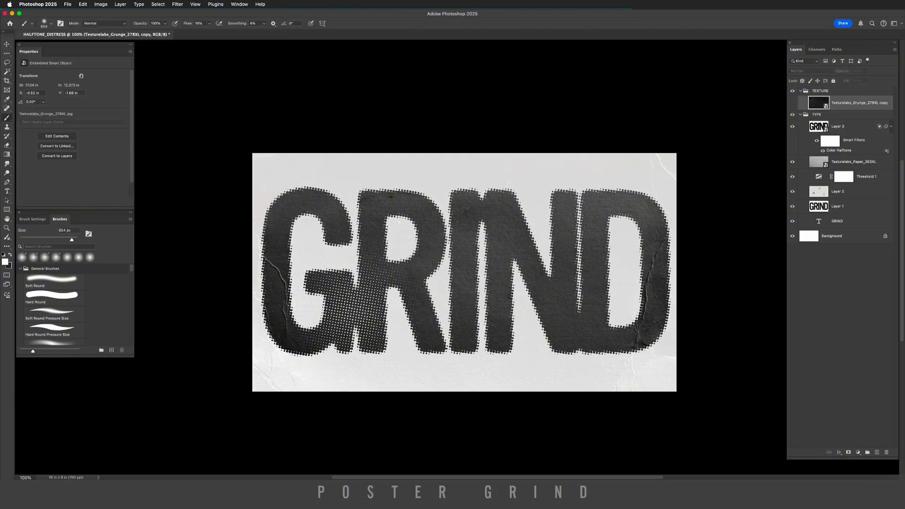
left_click_drag(859, 102, 858, 120)
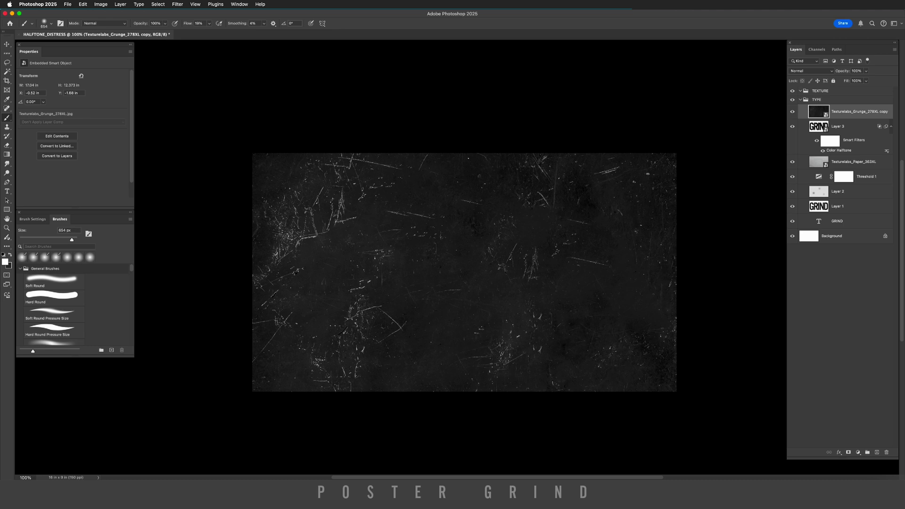
left_click(809, 71)
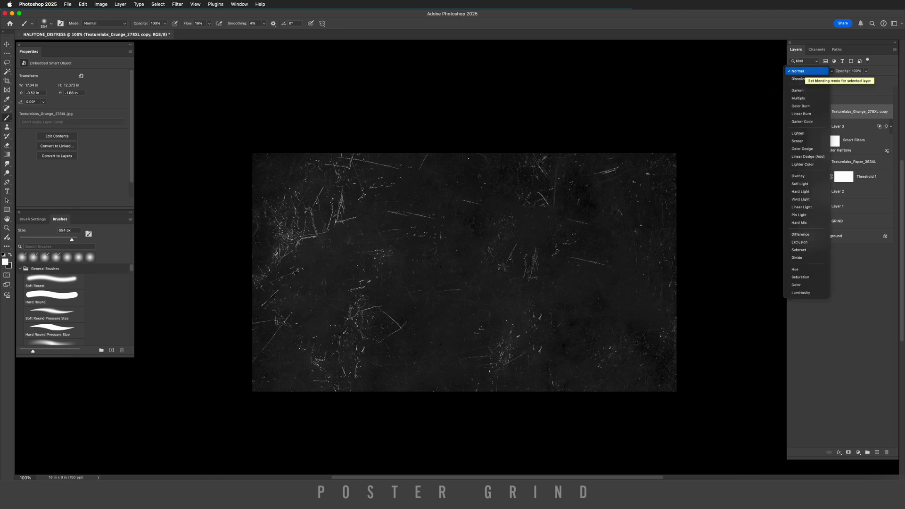
key("Down")
key("Down")
key("Down")
key("Down")
key("Down")
key("Down")
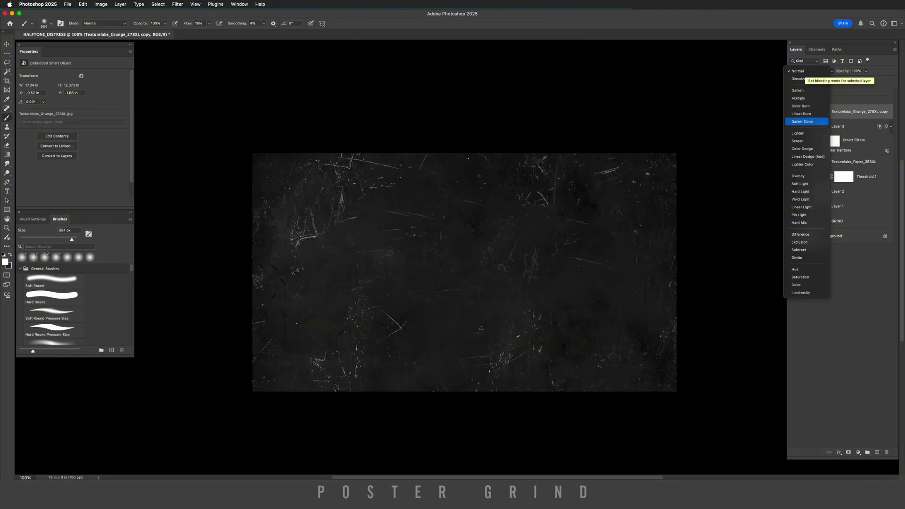
key("Down")
key("Down")
key("Up")
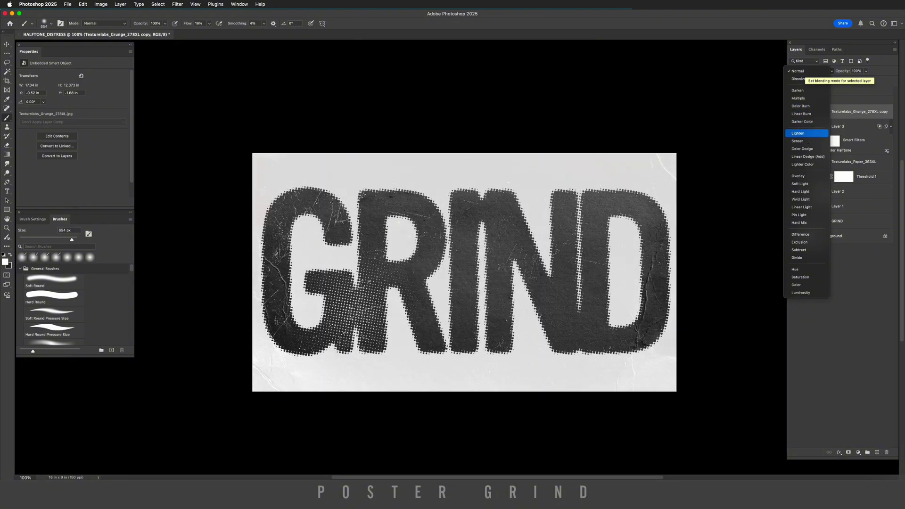
key("Return")
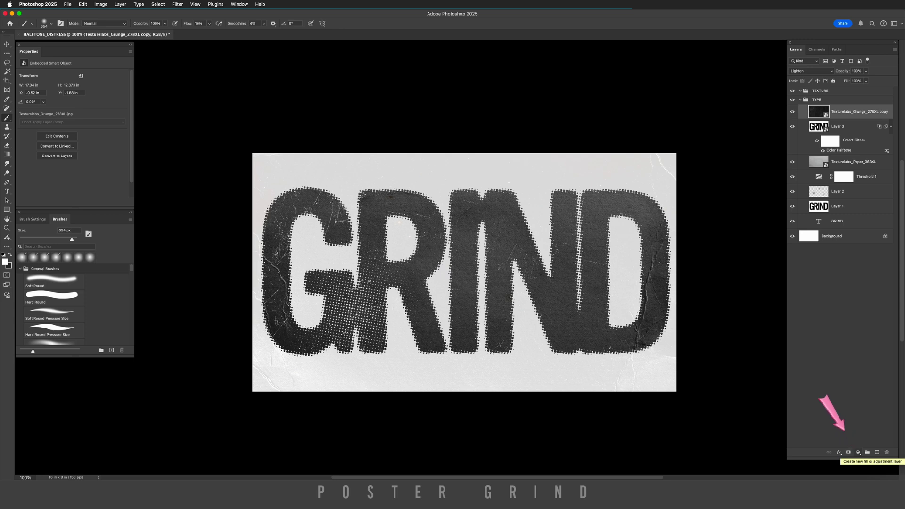
Step: Add a Curves adjustment above the grunge texture and shape an S-curve that brightens the highlights and darkens the shadows
left_click(858, 452)
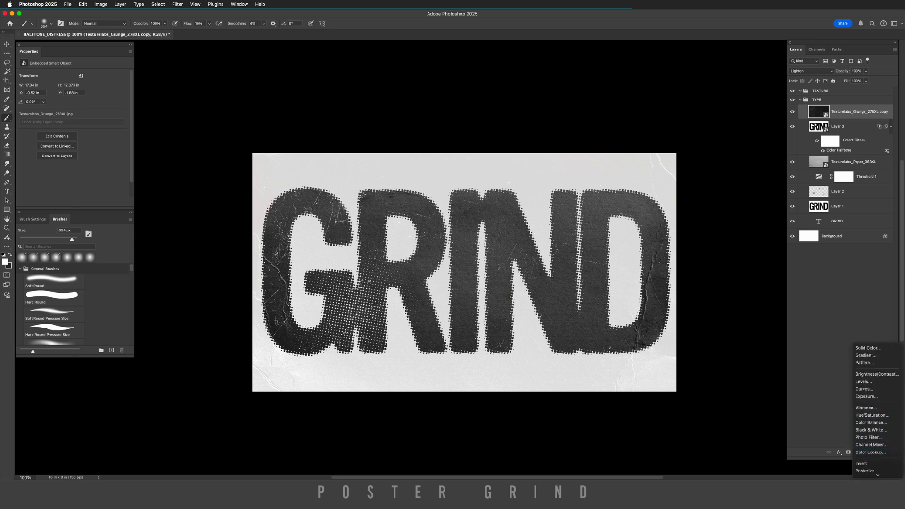
left_click(867, 389)
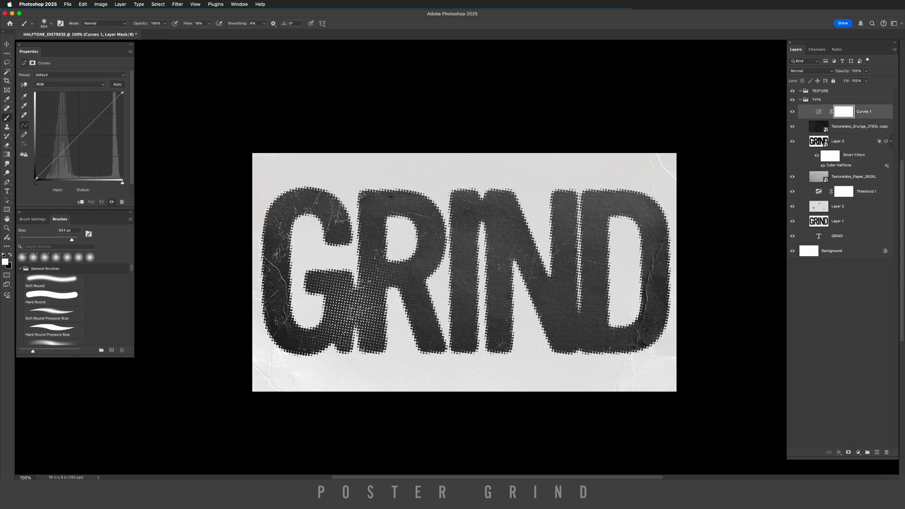
left_click_drag(89, 126, 91, 109)
left_click_drag(55, 149, 63, 154)
left_click_drag(91, 109, 92, 109)
left_click_drag(63, 154, 66, 155)
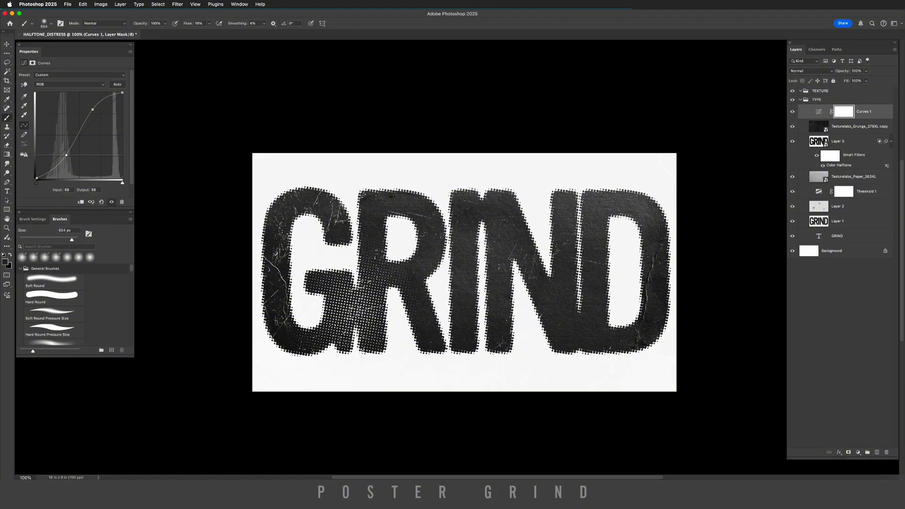
Step: Stamp everything visible onto a new layer above Curves 1 and select its dark lettering with Color Range, using sampled colors and fuzziness 184
key("alt+shift+super+n")
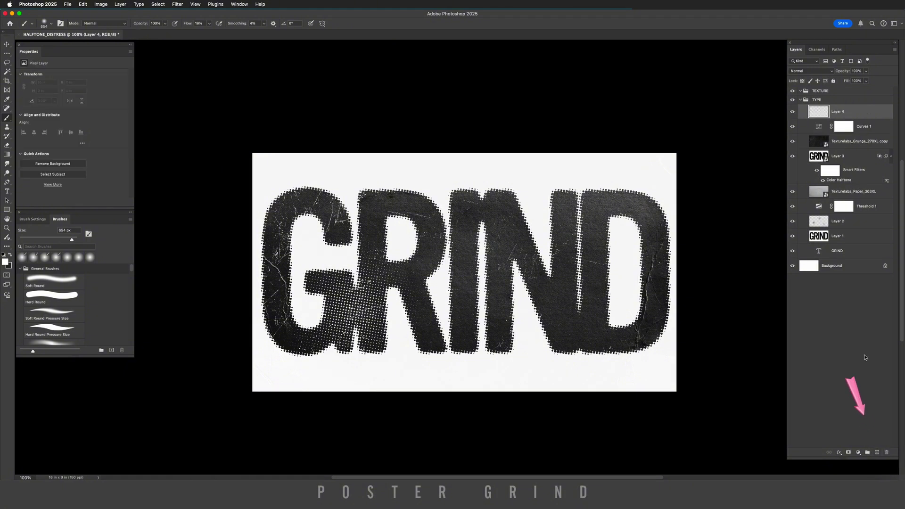
key("super+alt+shift+e")
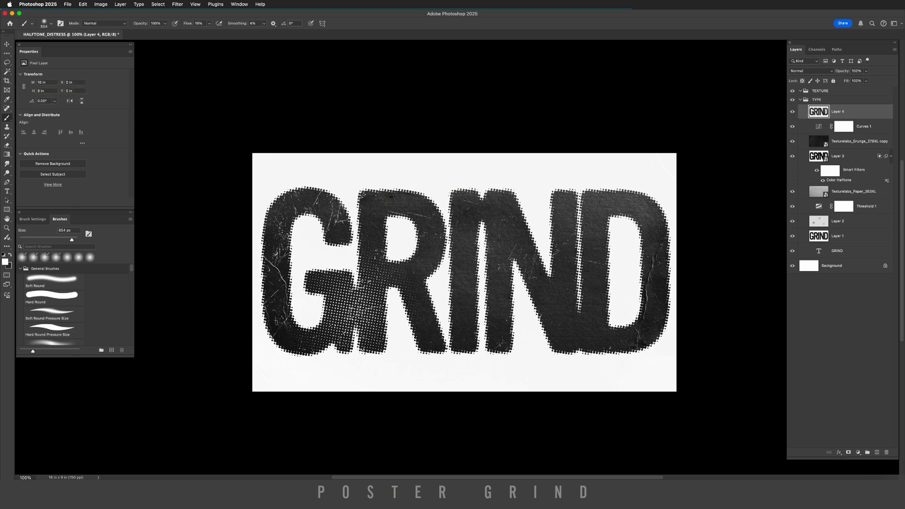
left_click(157, 4)
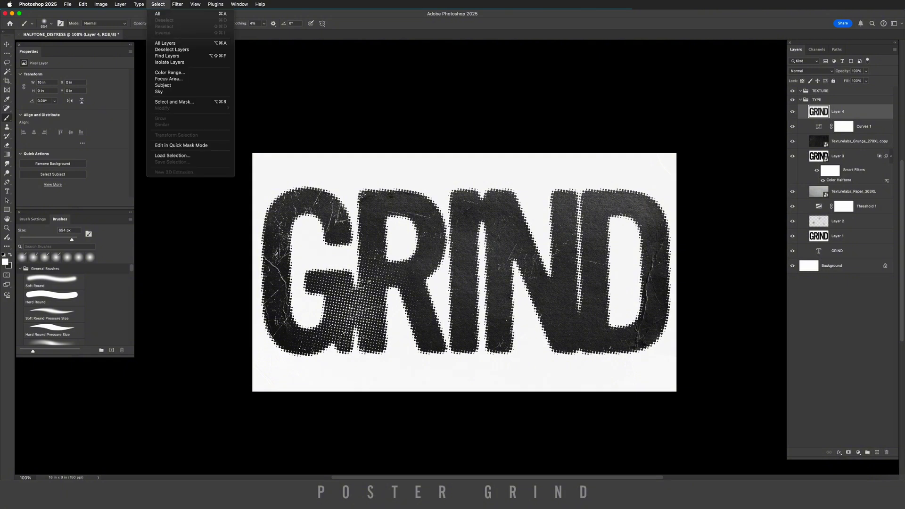
left_click(169, 72)
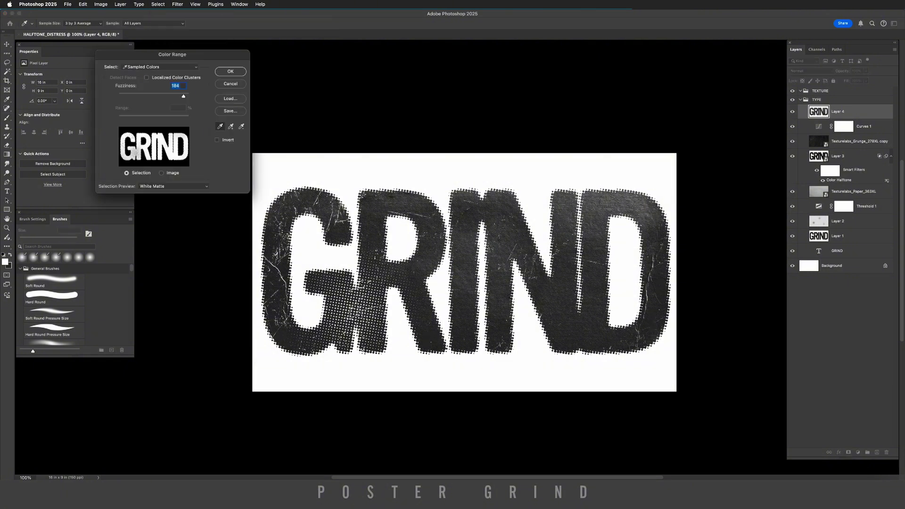
scroll(464, 271, "down", 1)
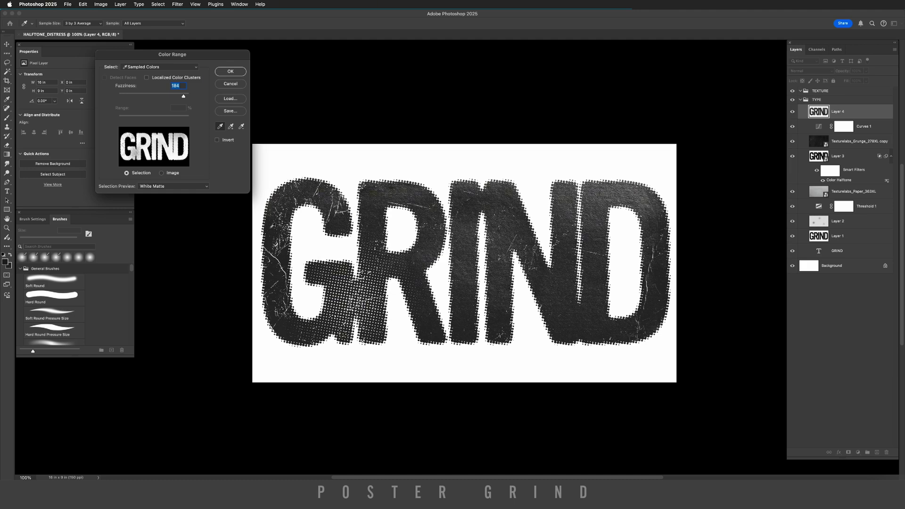
key("Return")
key("b")
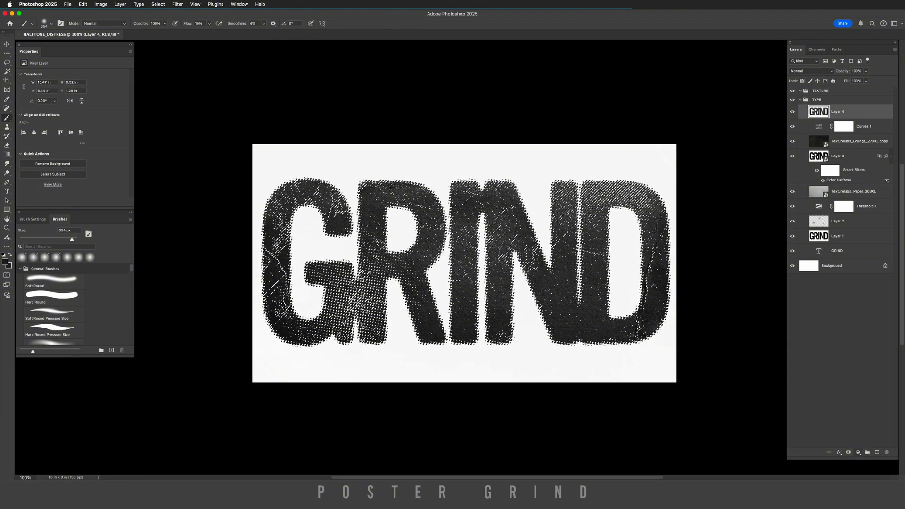
Step: Fill the selected lettering with a black Solid Color layer and convert that fill layer to a smart object
left_click(857, 452)
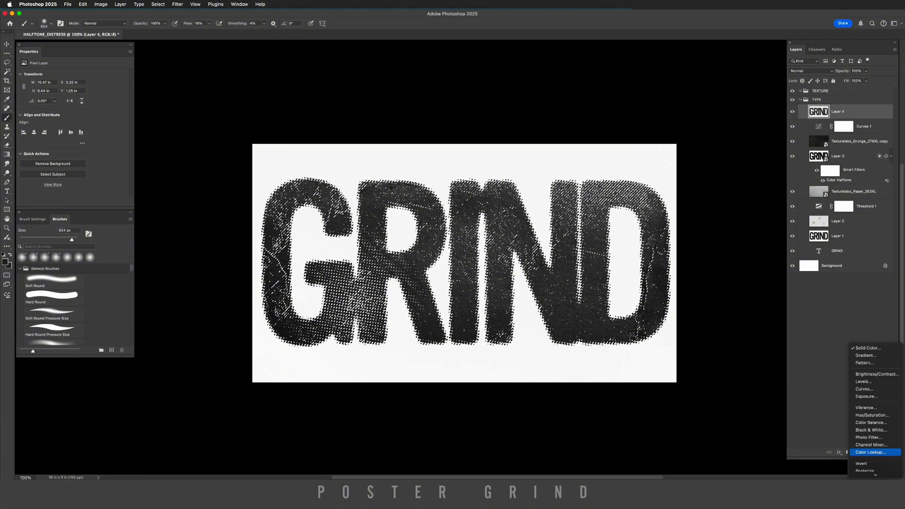
left_click(867, 348)
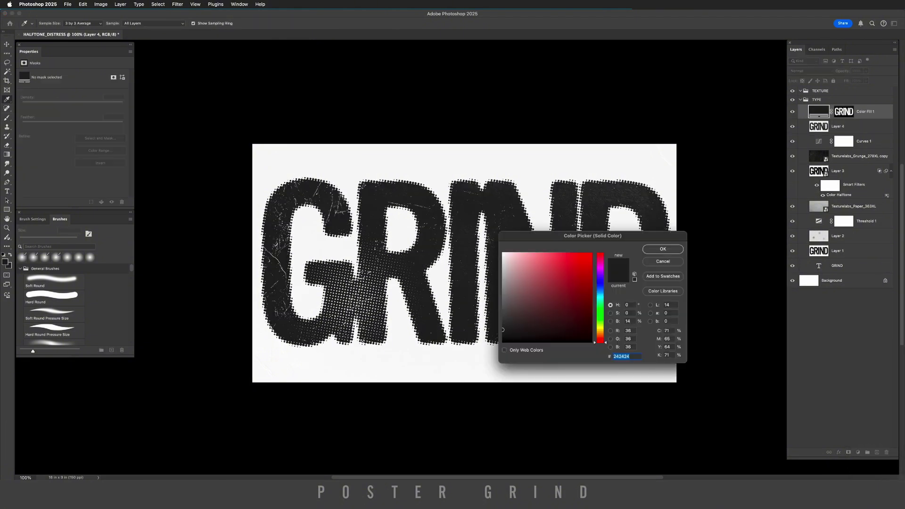
left_click(502, 343)
key("Return")
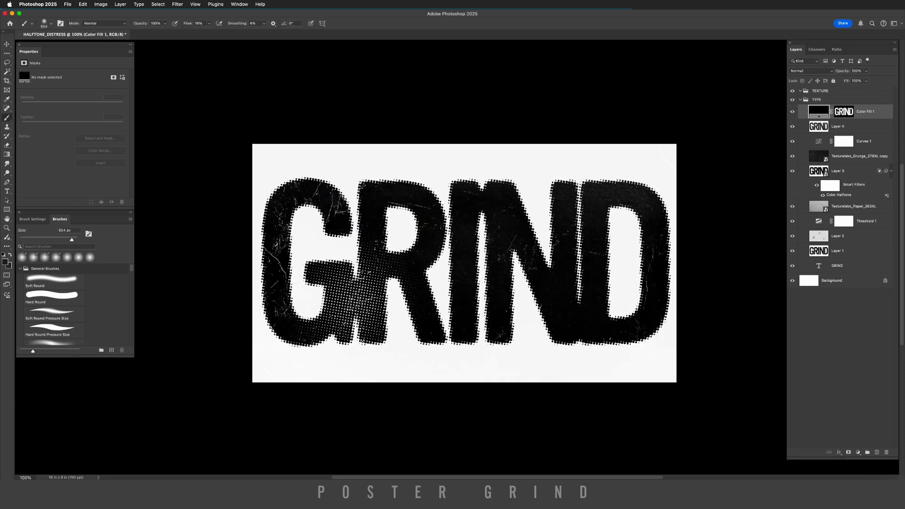
right_click(873, 113)
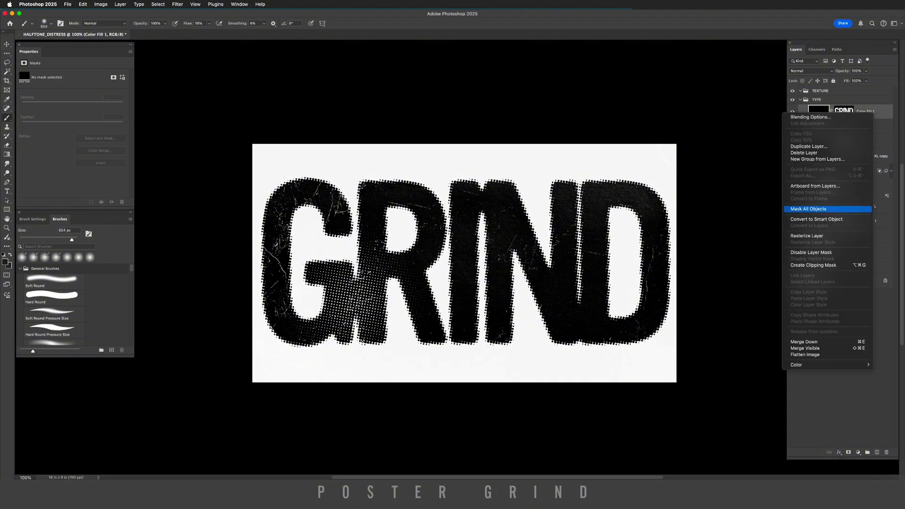
left_click(816, 219)
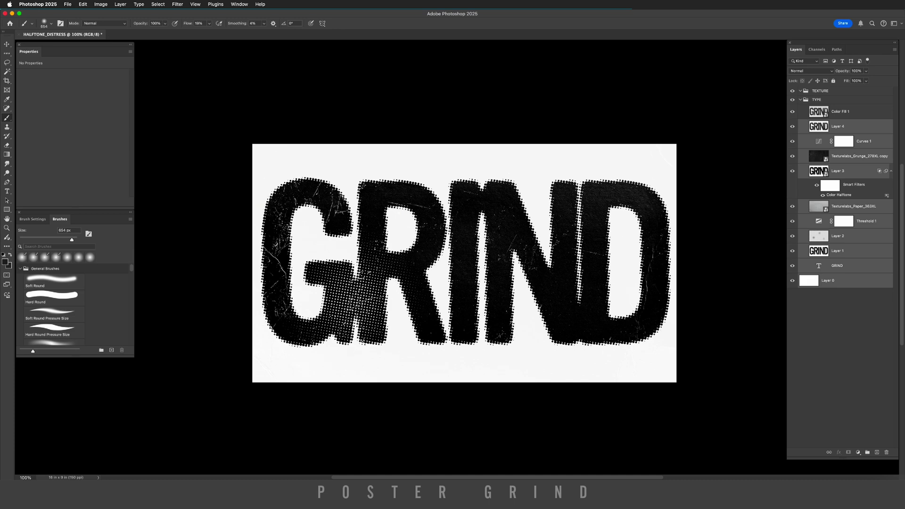
Step: Group all the layers beneath the Color Fill 1 smart object, including the background, and hide the group
key("super+g")
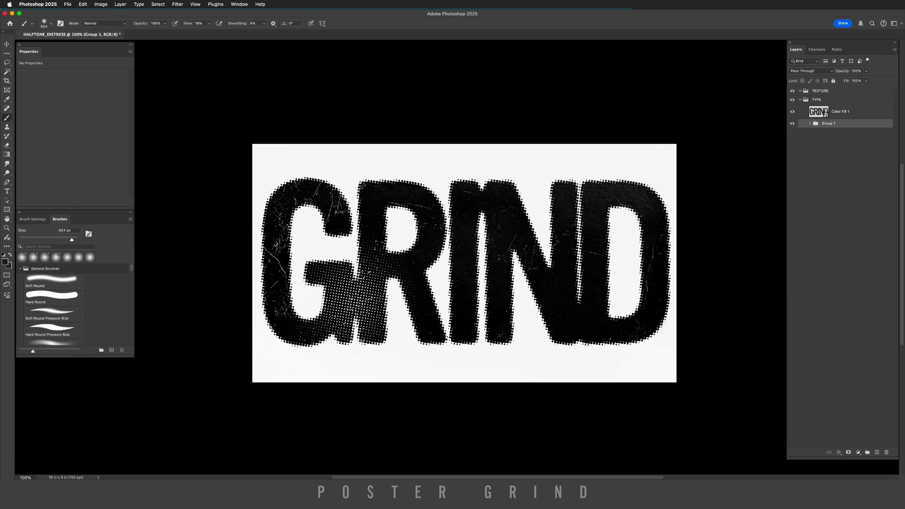
key("super+comma")
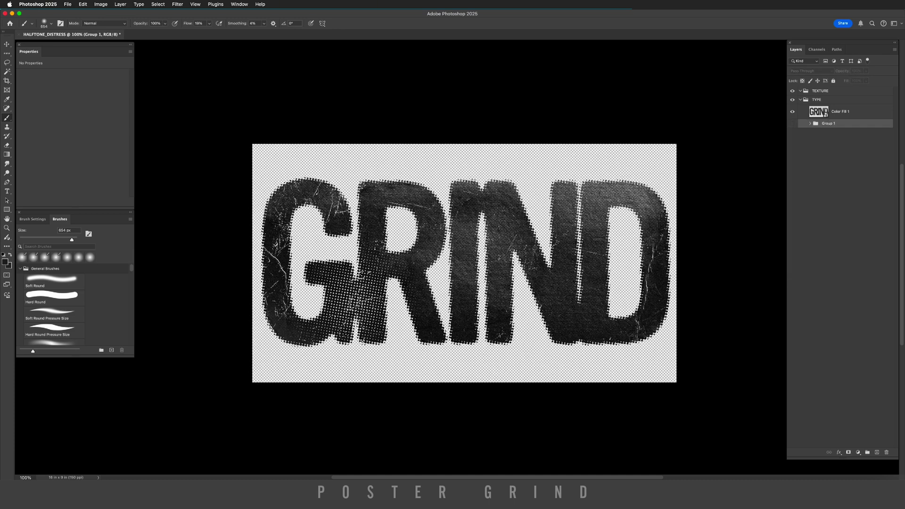
Step: Move the isolated Color Fill 1 lettering slightly down and to the right, to about X 0.38 in and Y 1.4 in
left_click(839, 111)
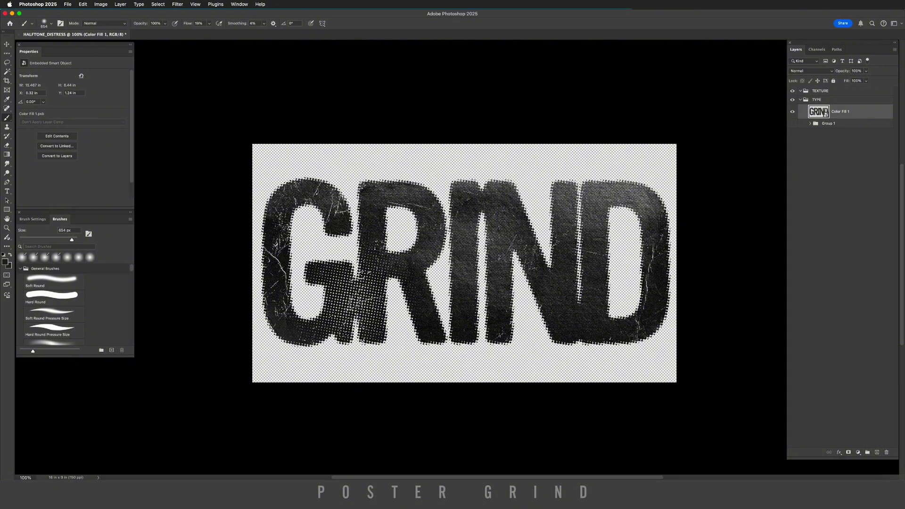
key("v")
mouse_move(530, 238)
left_mouse_down()
mouse_move(441, 254)
mouse_move(548, 217)
mouse_move(503, 238)
mouse_move(535, 208)
mouse_move(550, 241)
mouse_move(520, 247)
left_mouse_up()
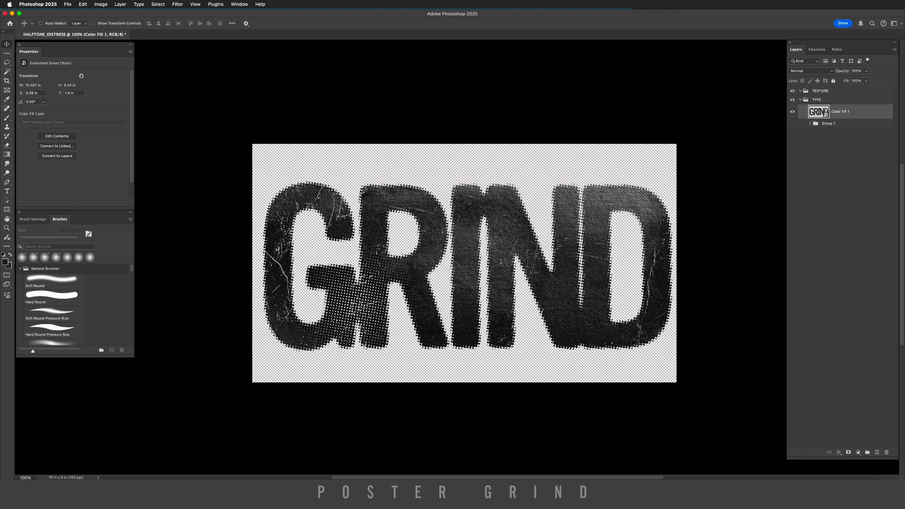